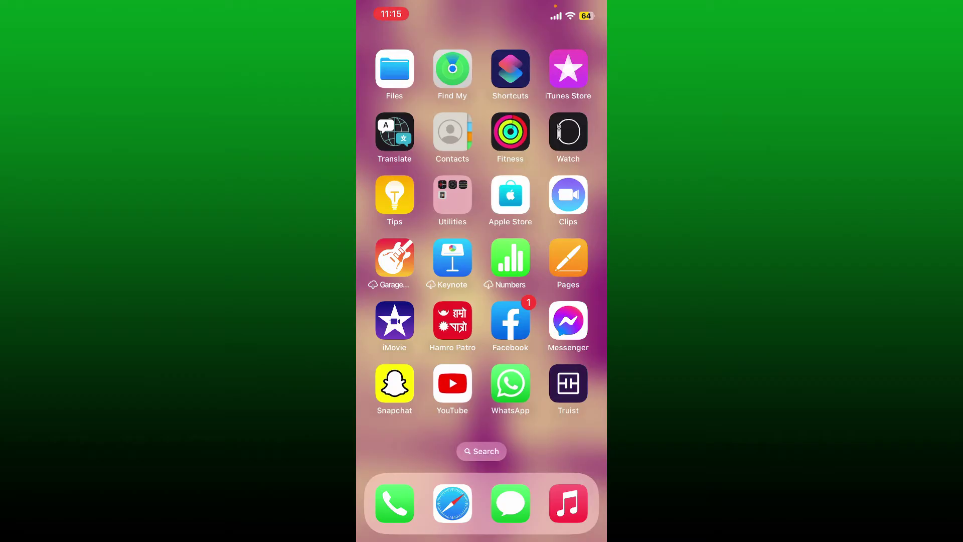
- Launch the Truist app and choose 'Forgot user ID or password?' on the sign-in screen
left_click(568, 385)
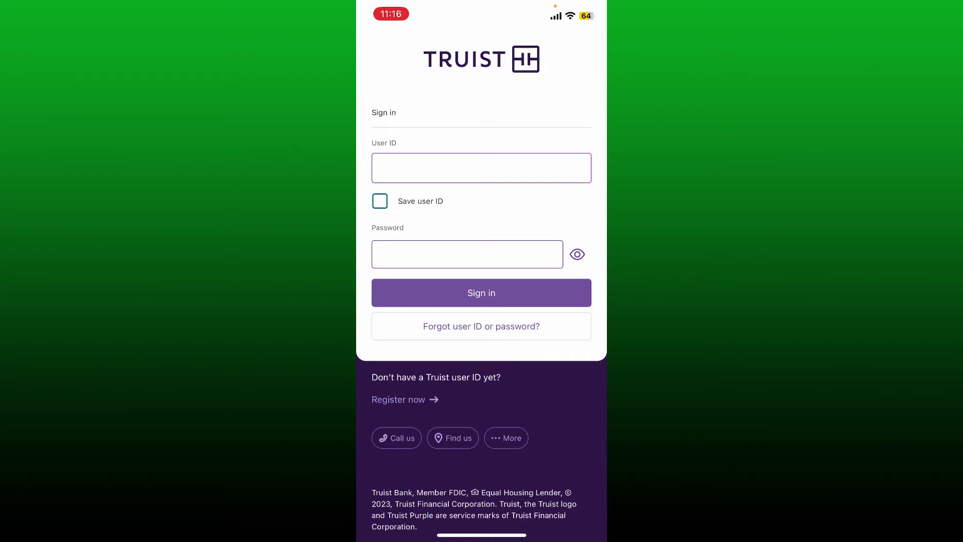
left_click(481, 326)
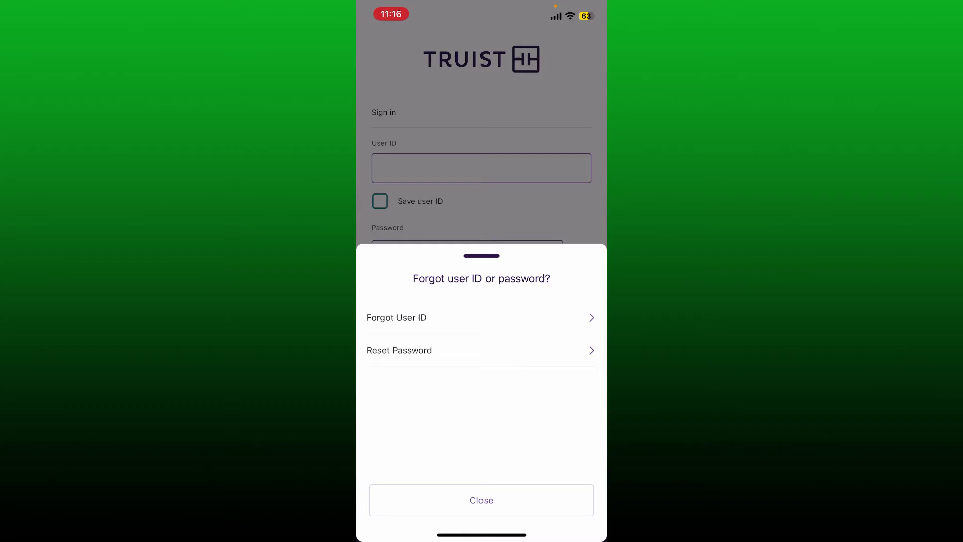
- Choose Reset Password so the Forgot your password form loads in the browser
left_click(452, 349)
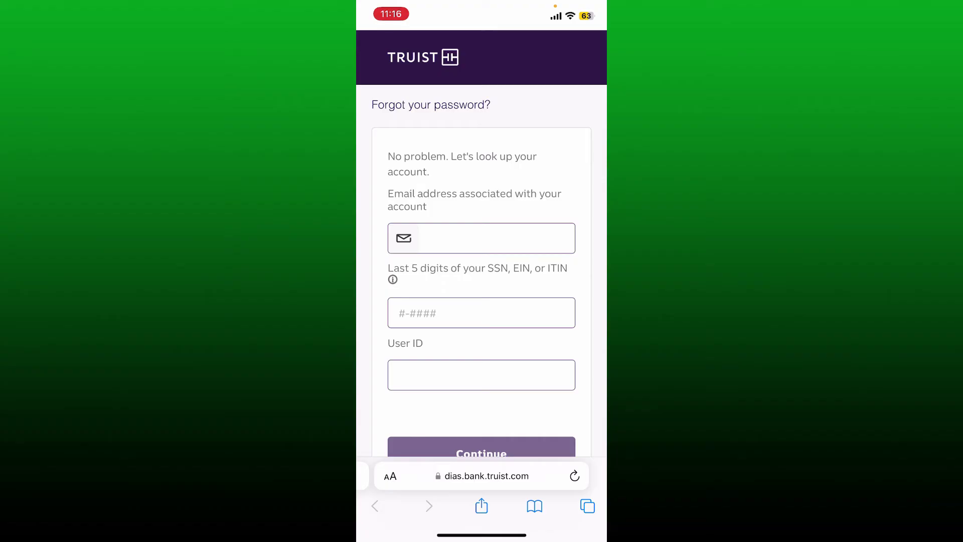
- Autofill the account email and enter the last five SSN digits
left_click(493, 237)
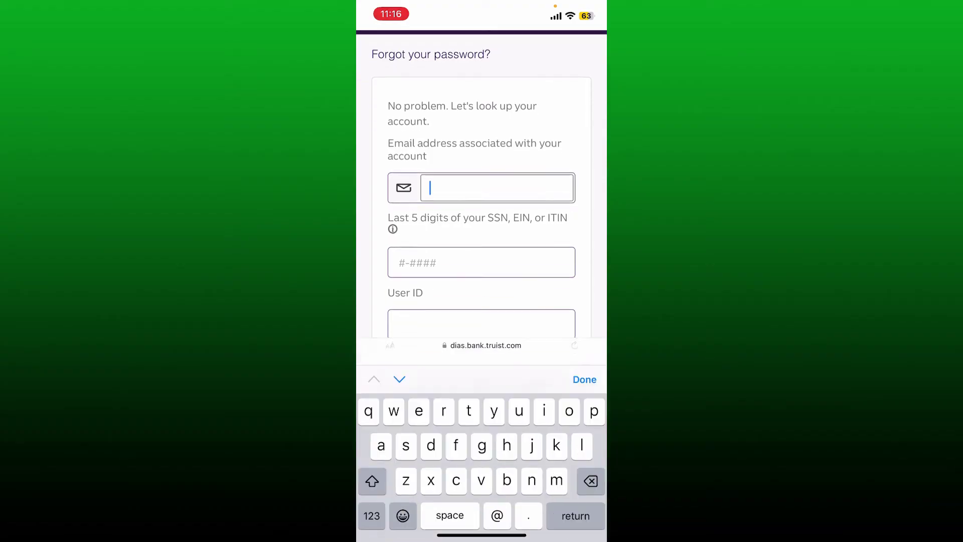
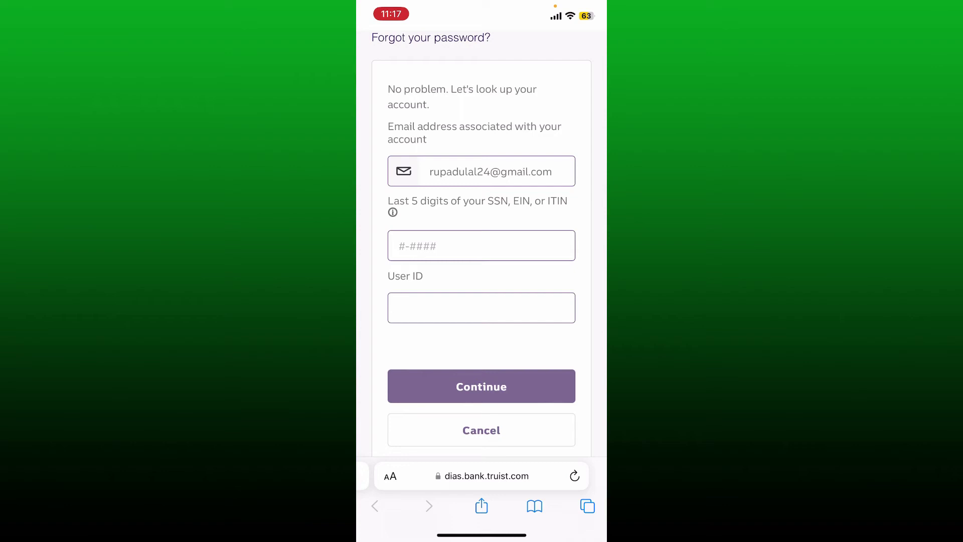
left_click(481, 246)
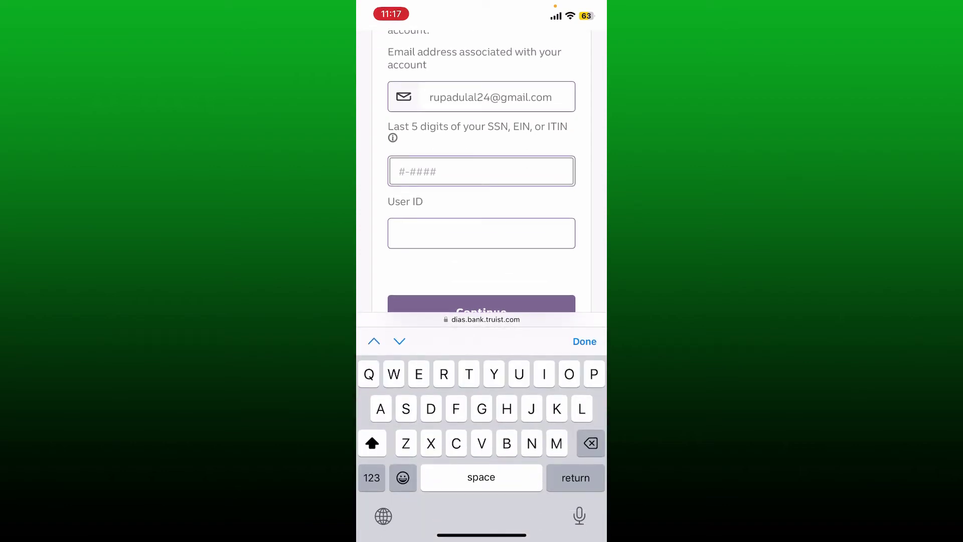
key("Return")
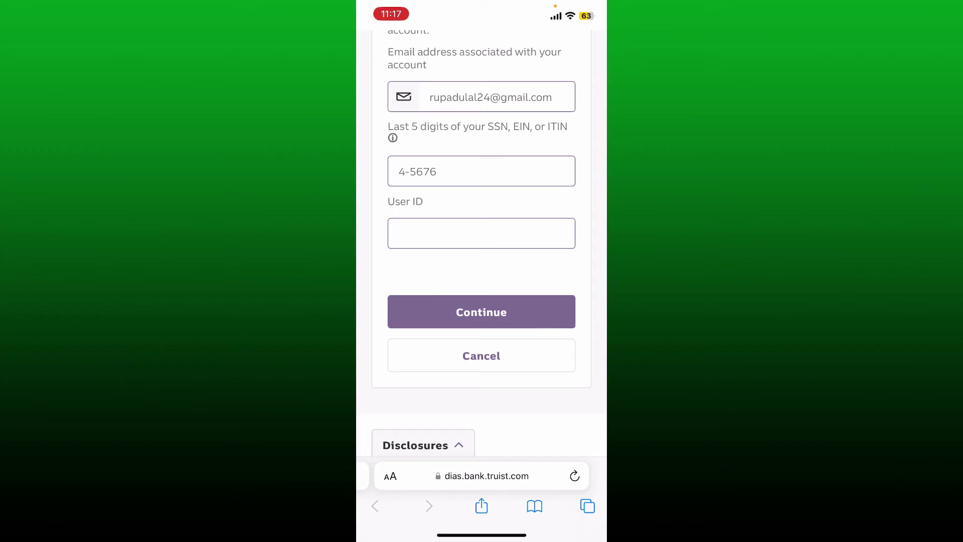
- Enter the user ID, including its numbers, and finish the form entry
left_click(481, 233)
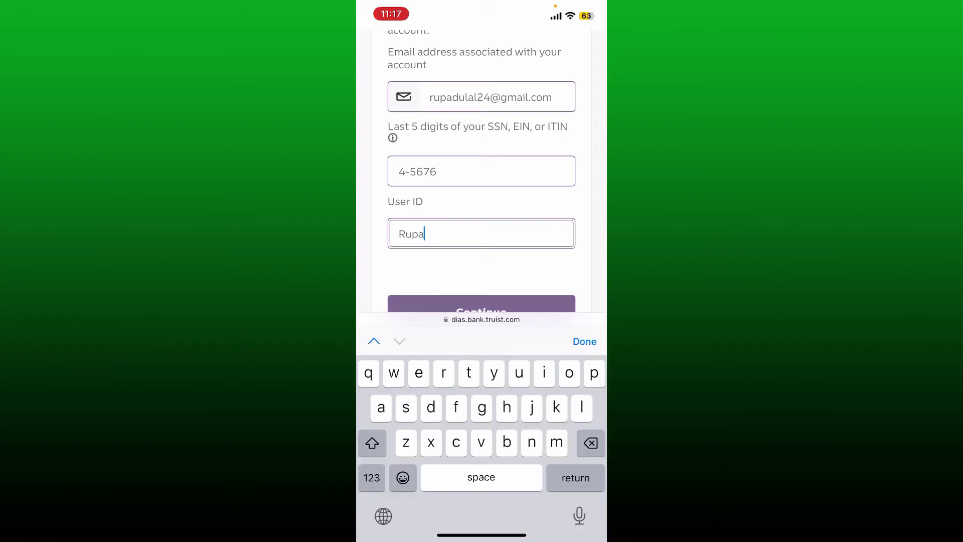
left_click(371, 477)
left_click(584, 341)
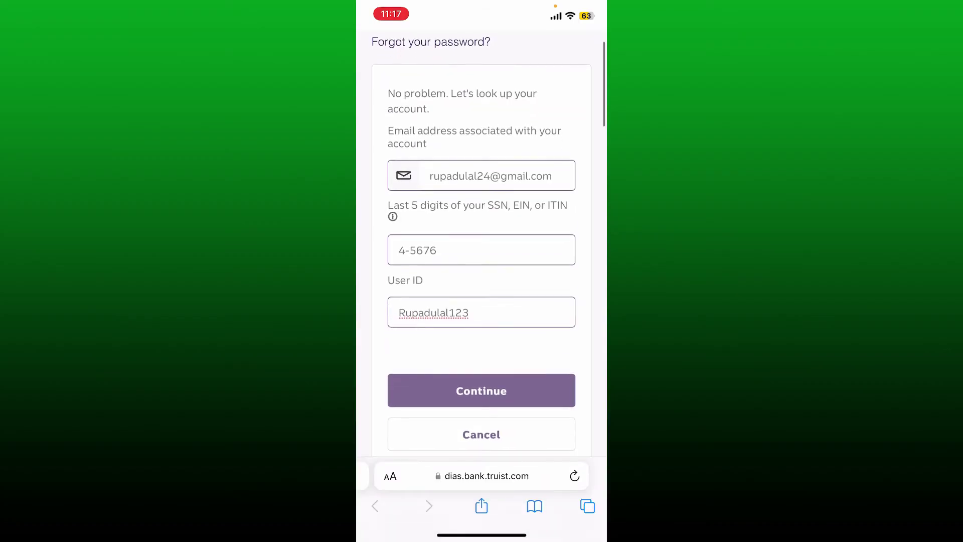
scroll(481, 301, "down", 3)
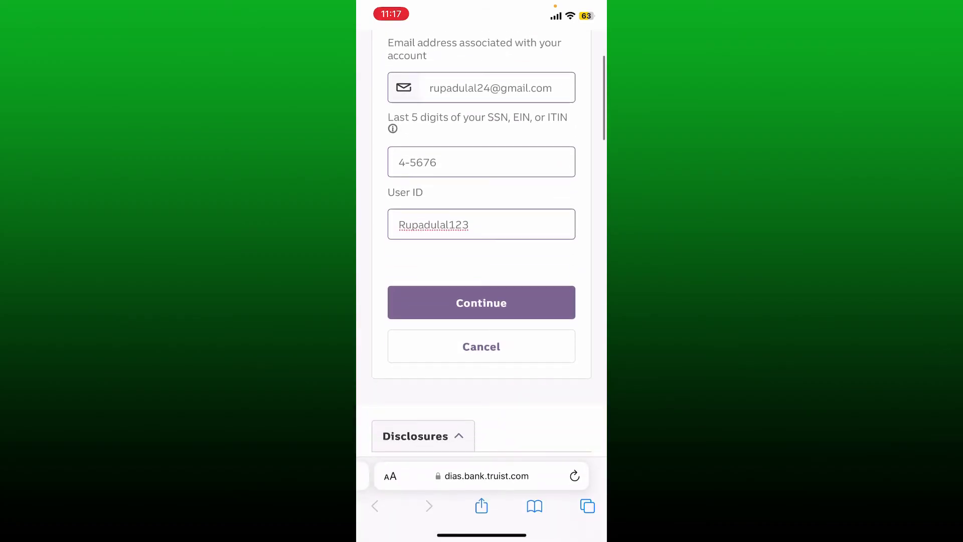